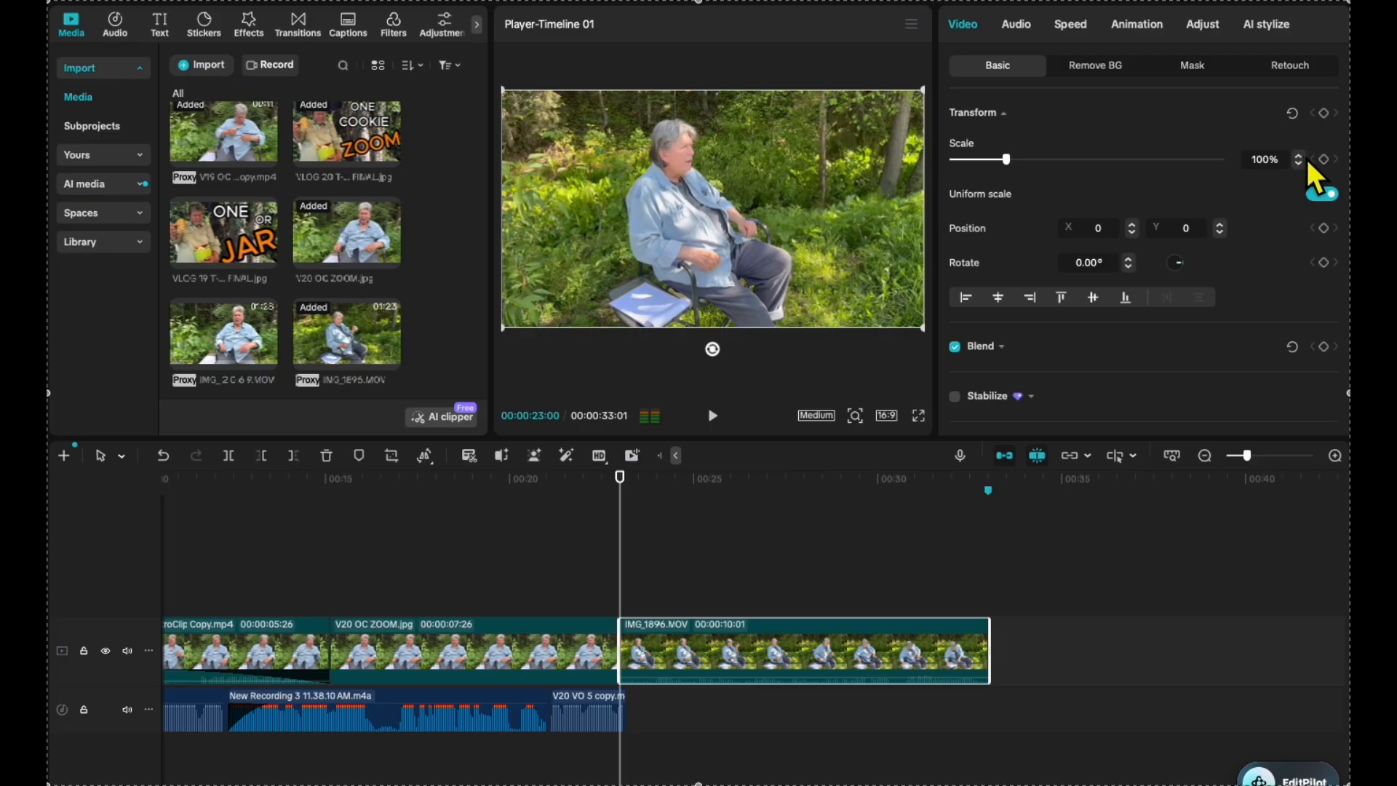
Scale the selected IMG_1896.MOV clip up to 110% at 00:00:23:00.
scroll(1307, 159, up, 5)
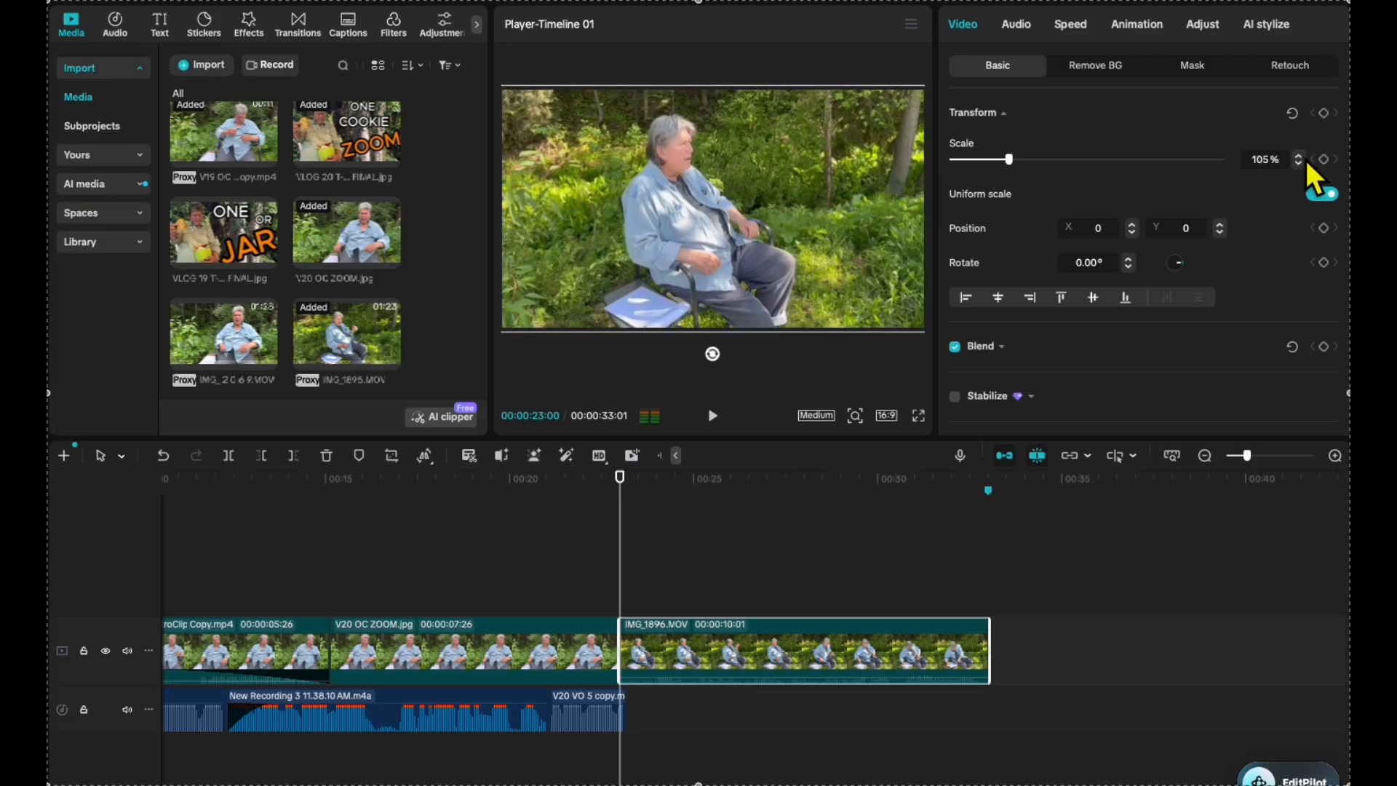
scroll(1306, 160, up, 2)
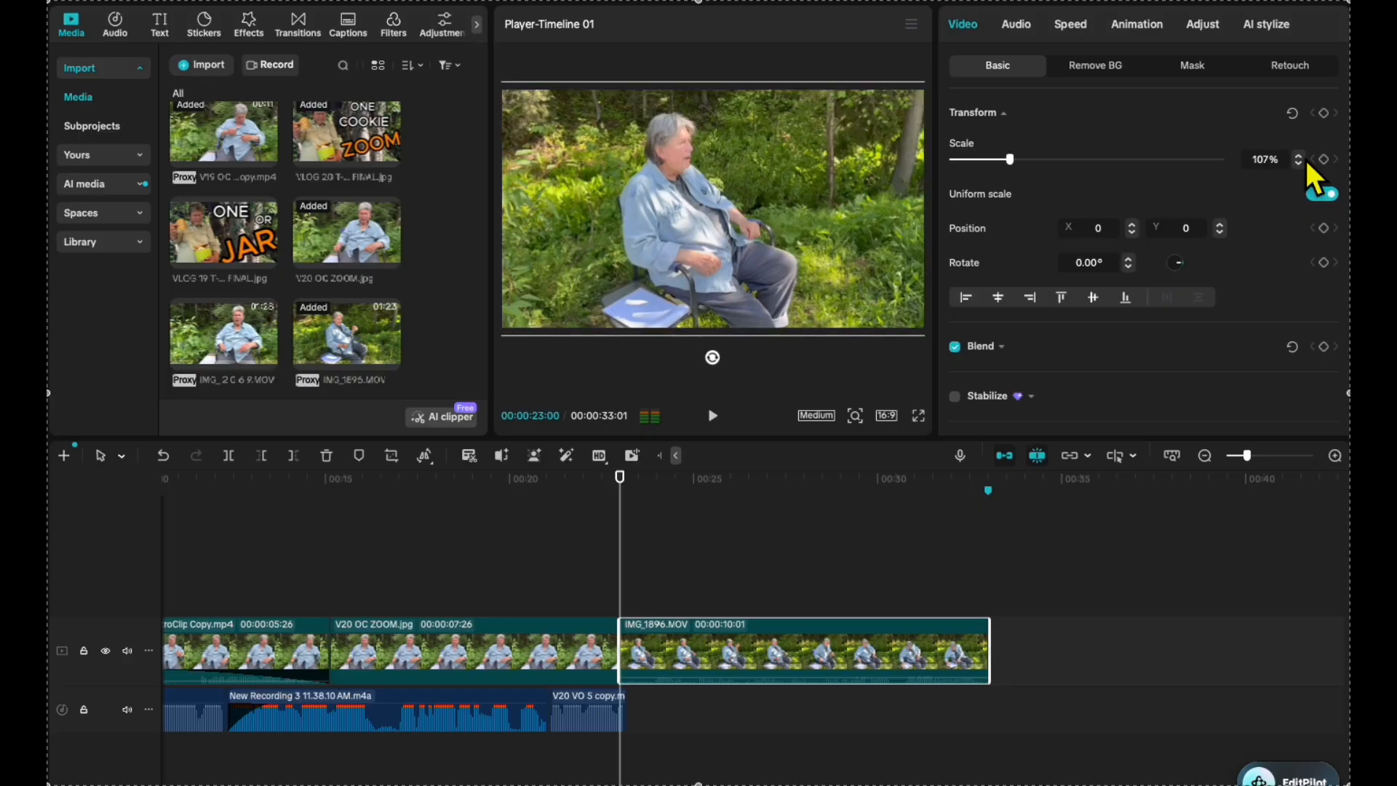
scroll(1307, 160, up, 3)
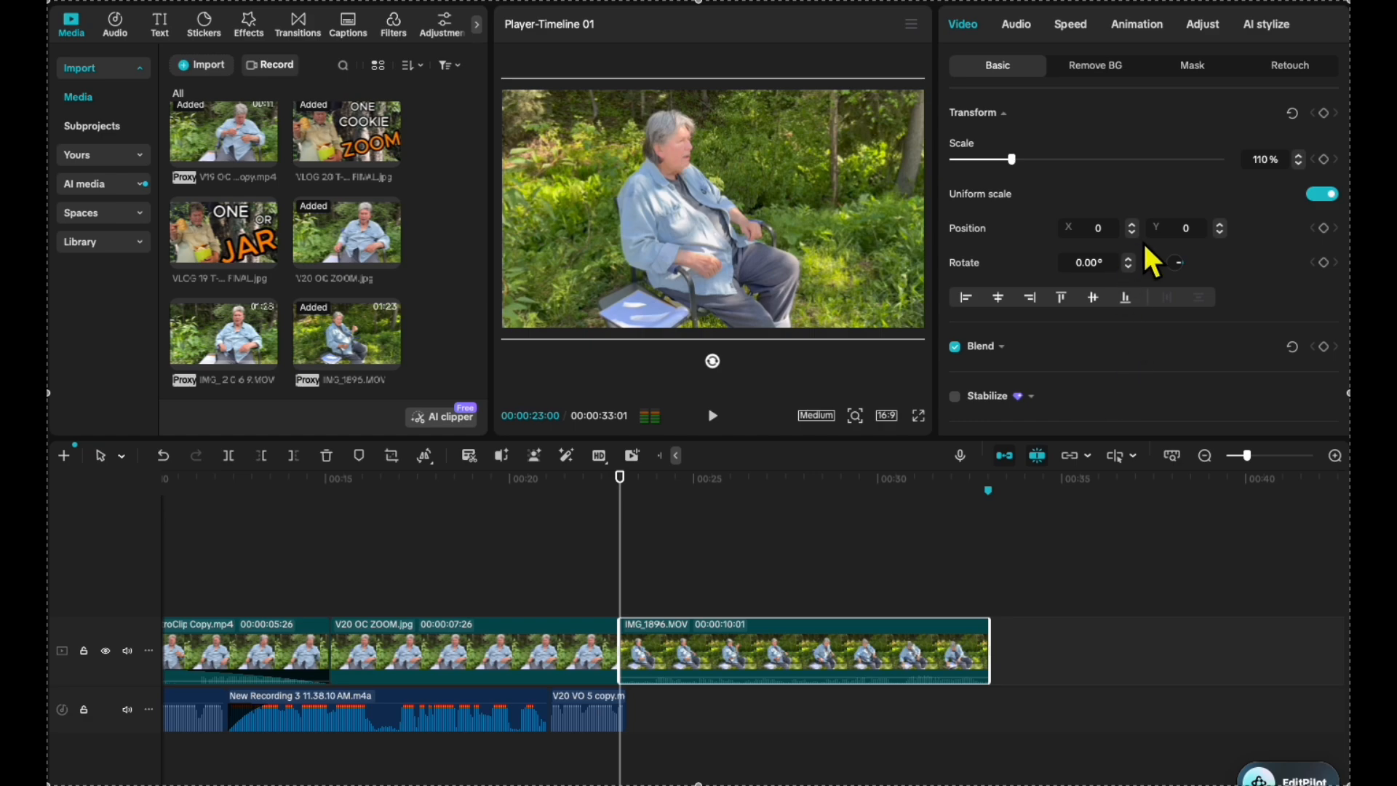
Reduce the IMG_1896.MOV clip's scale to 98% and return it to 100%.
click(1304, 168)
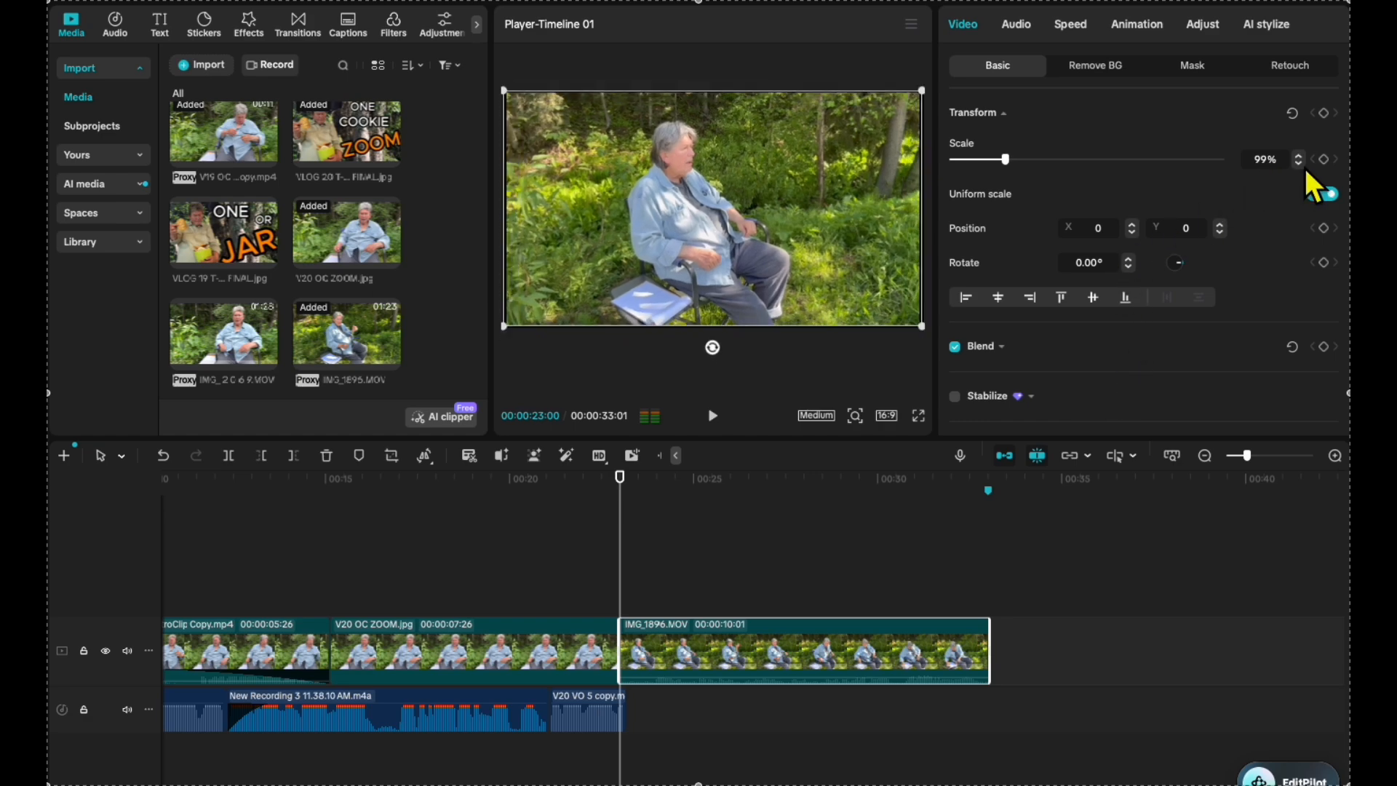
click(1306, 159)
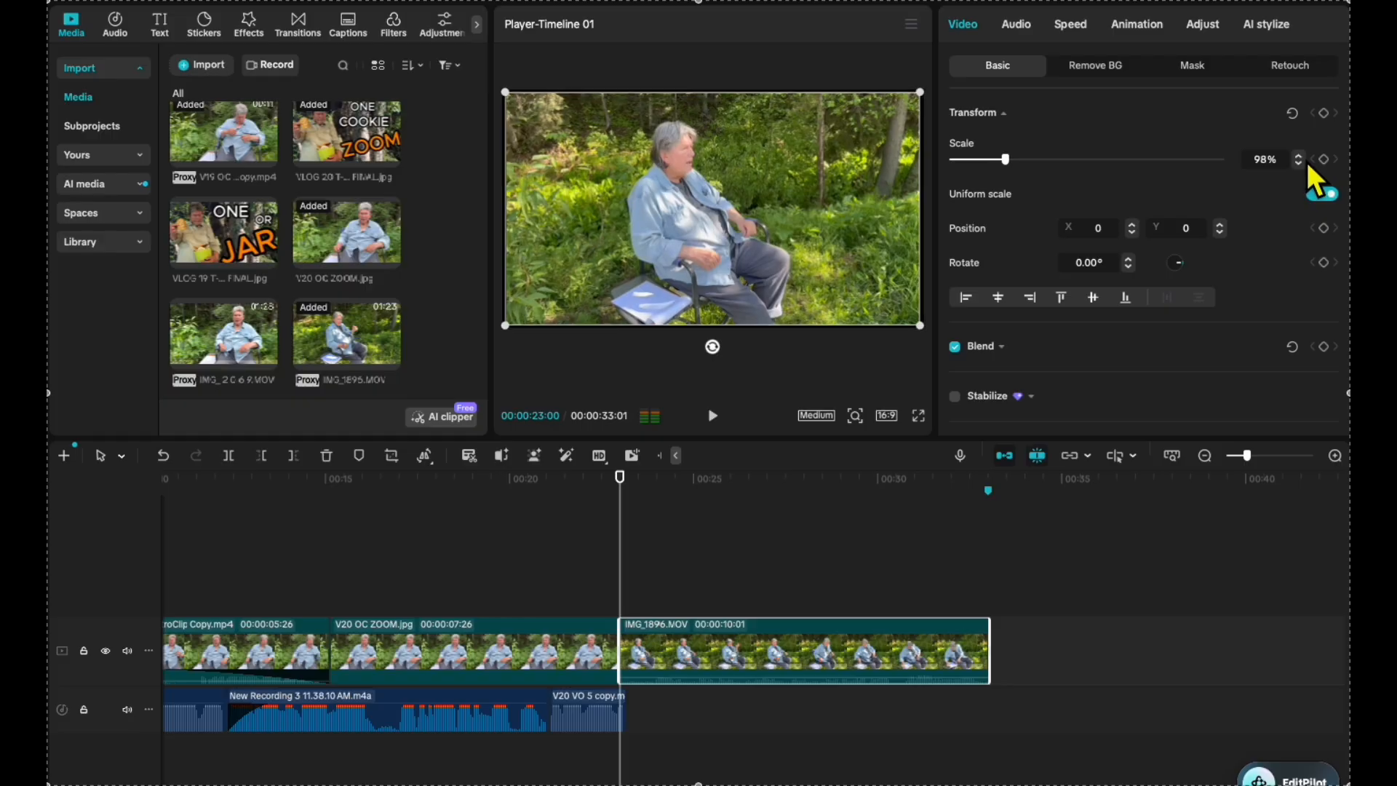
click(1306, 161)
click(1306, 159)
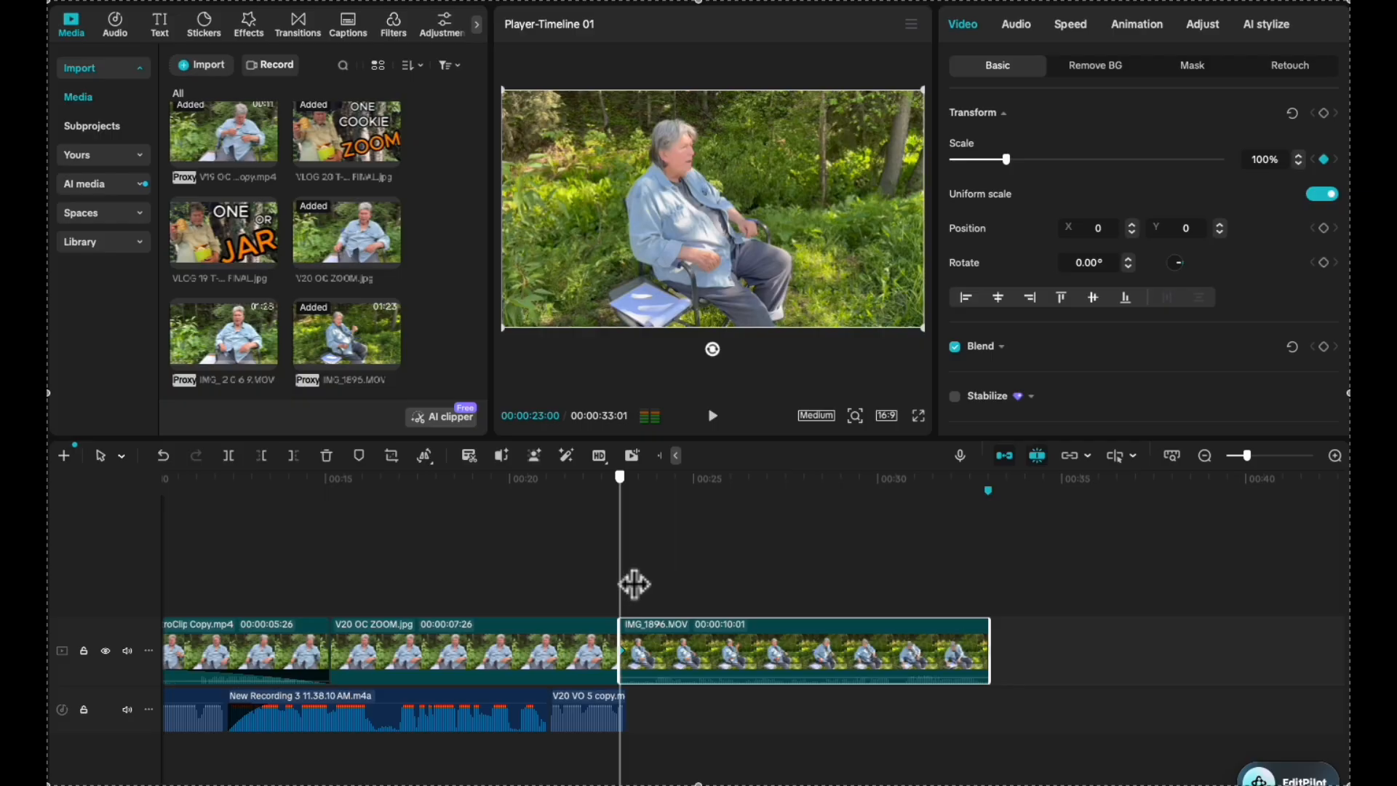
Set a scale keyframe of 110% at the end of the IMG_1896.MOV clip, at 00:00:33:01.
drag(632, 582, 1001, 578)
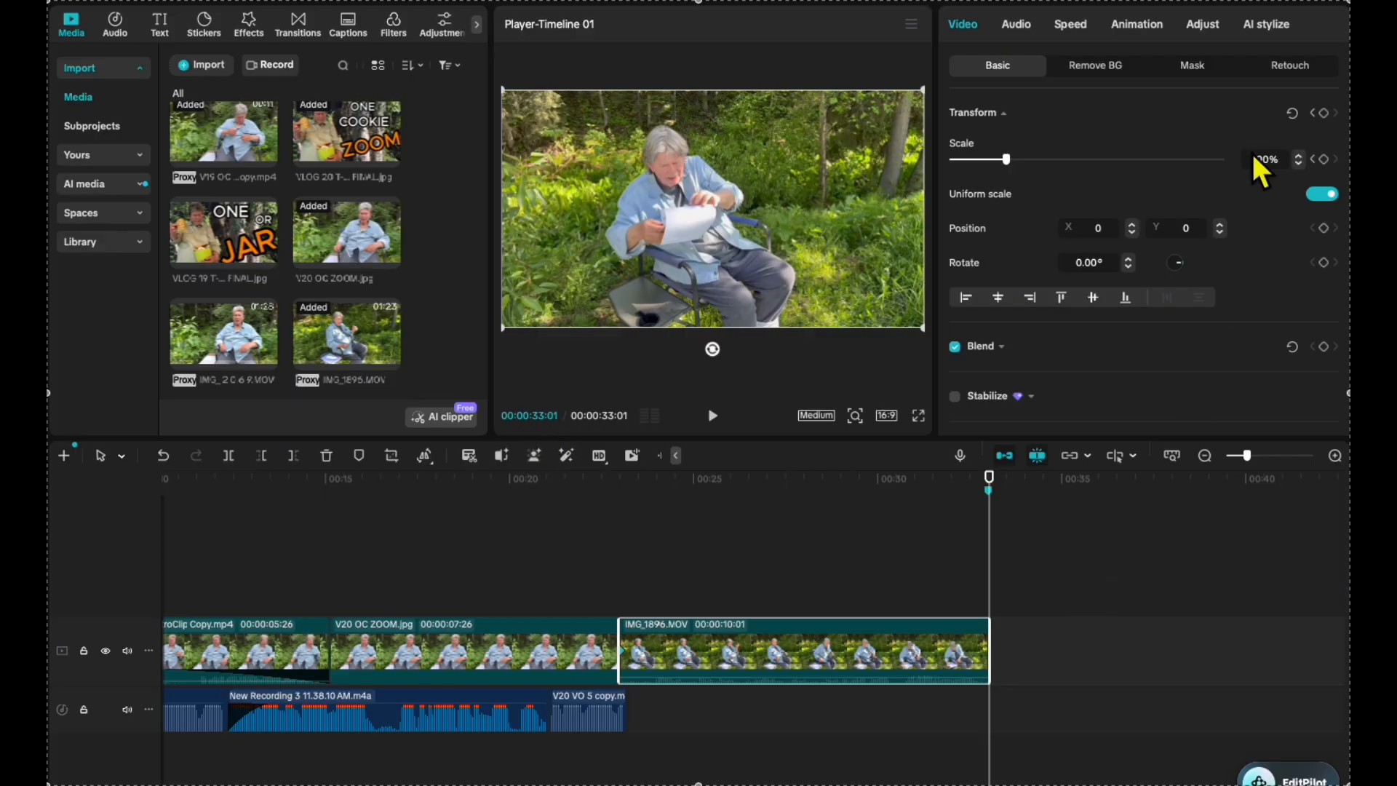
click(1299, 156)
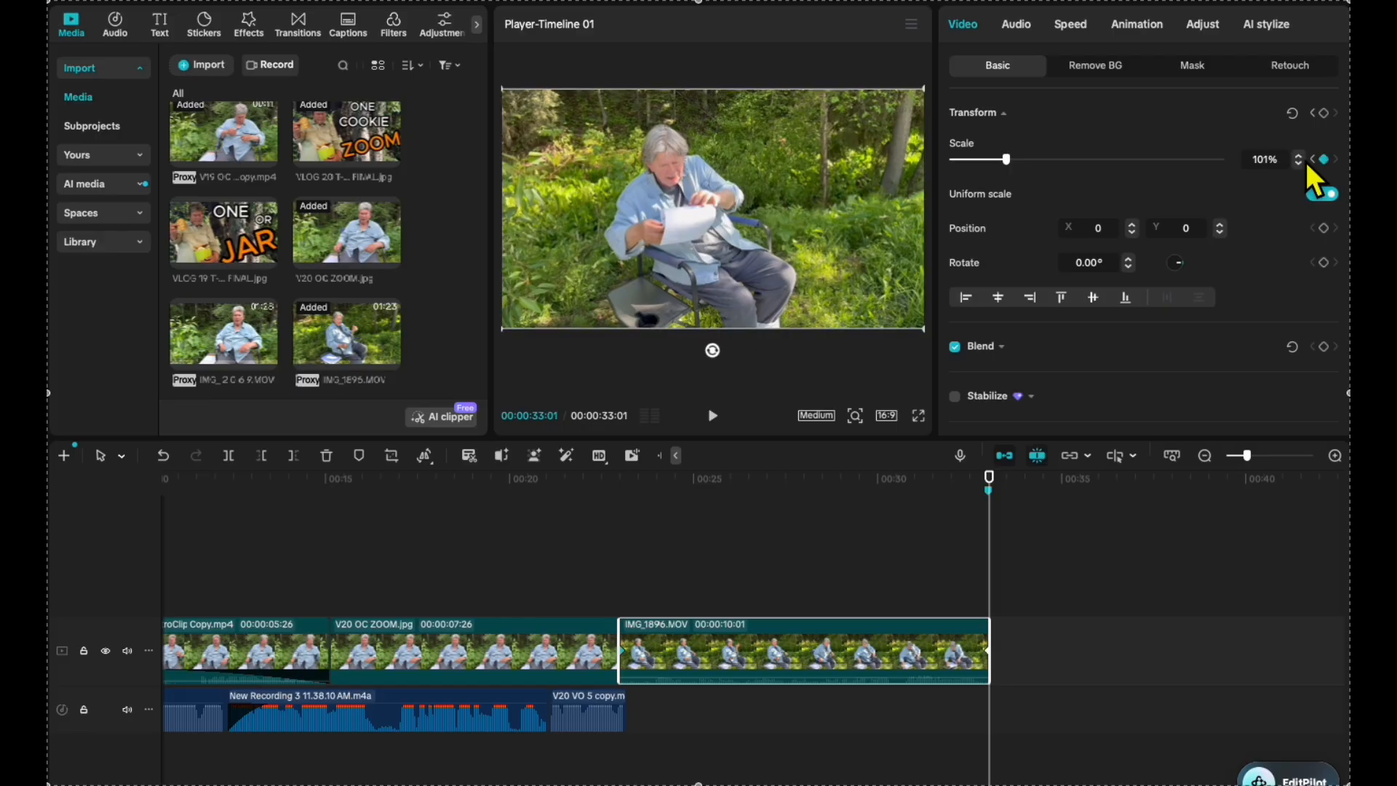
click(1300, 157)
click(1299, 156)
click(1299, 156)
click(1299, 157)
click(1299, 156)
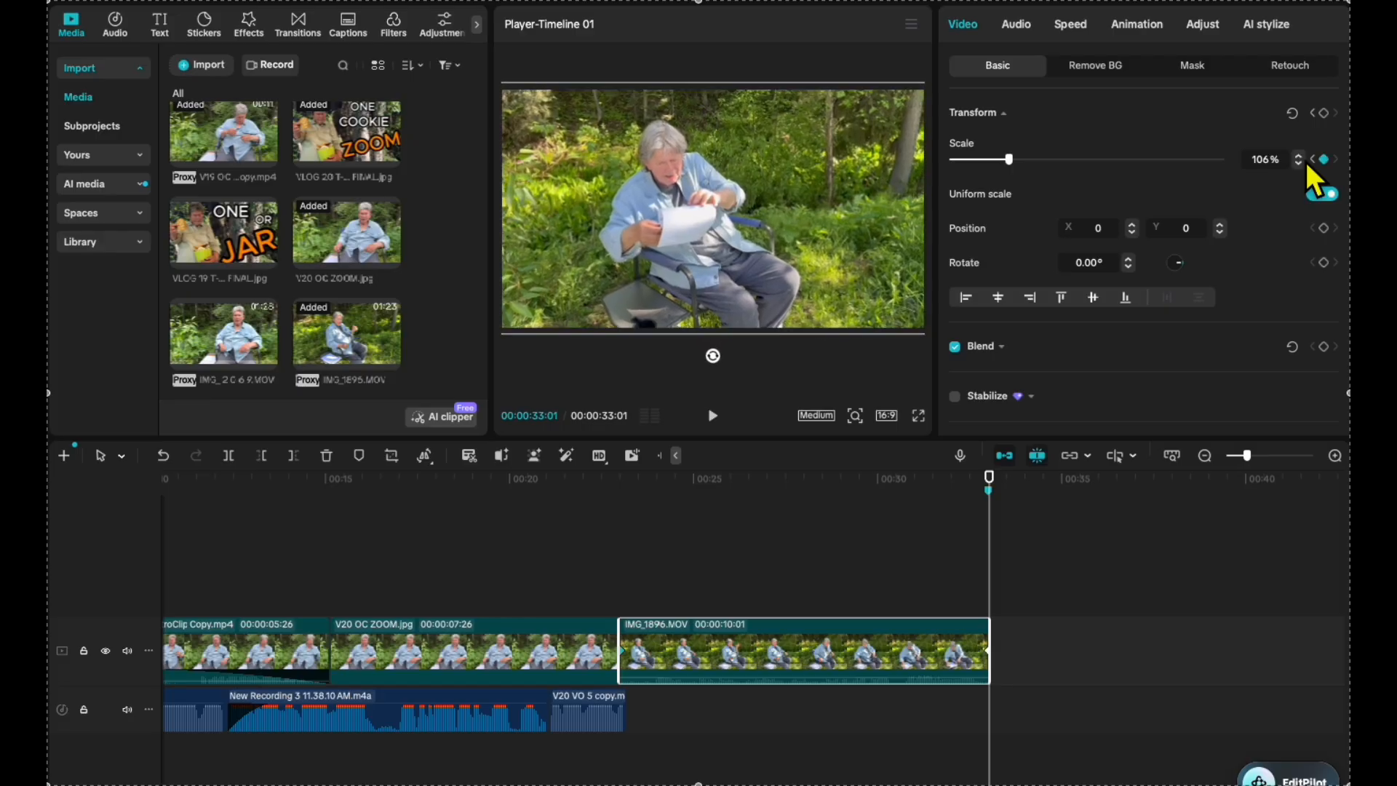
click(1299, 157)
click(1300, 157)
click(1299, 156)
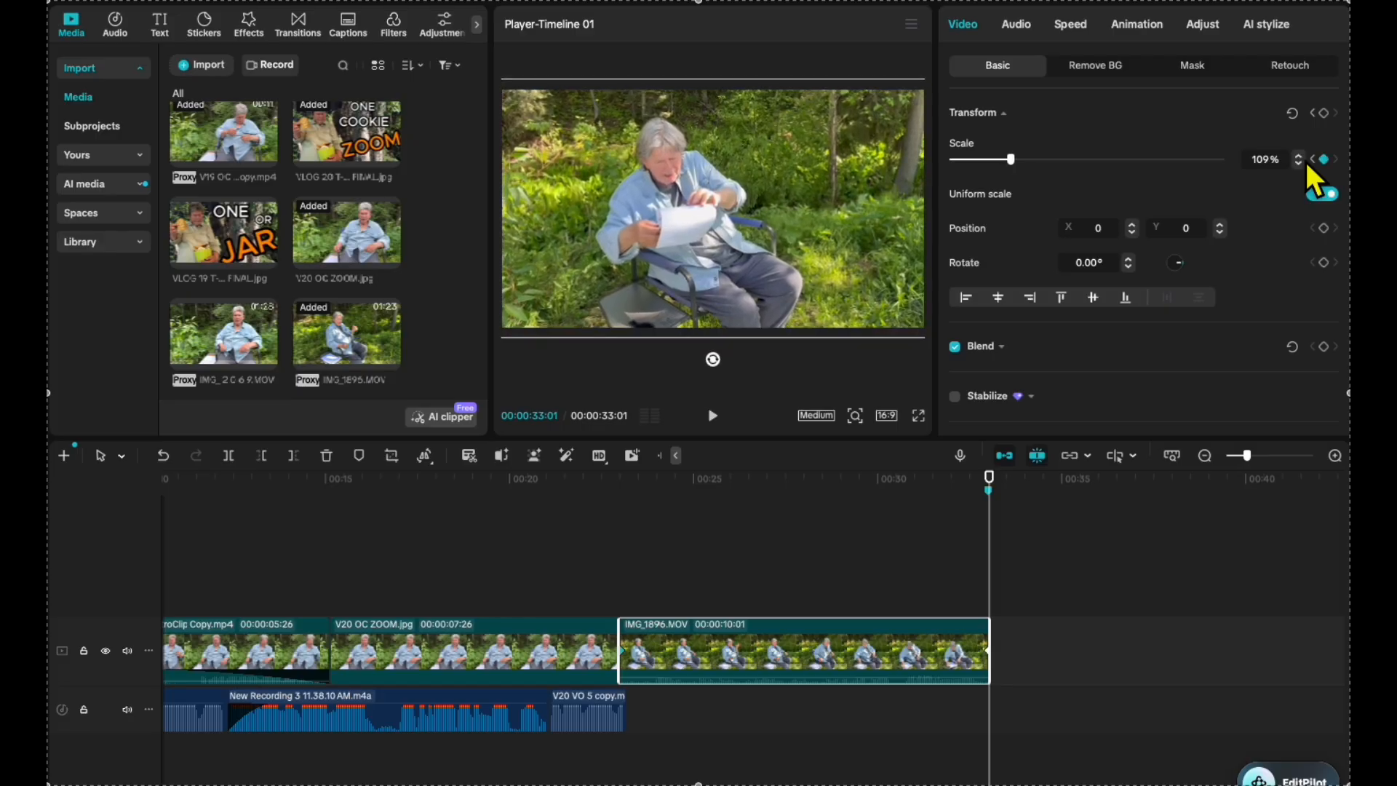
click(1299, 157)
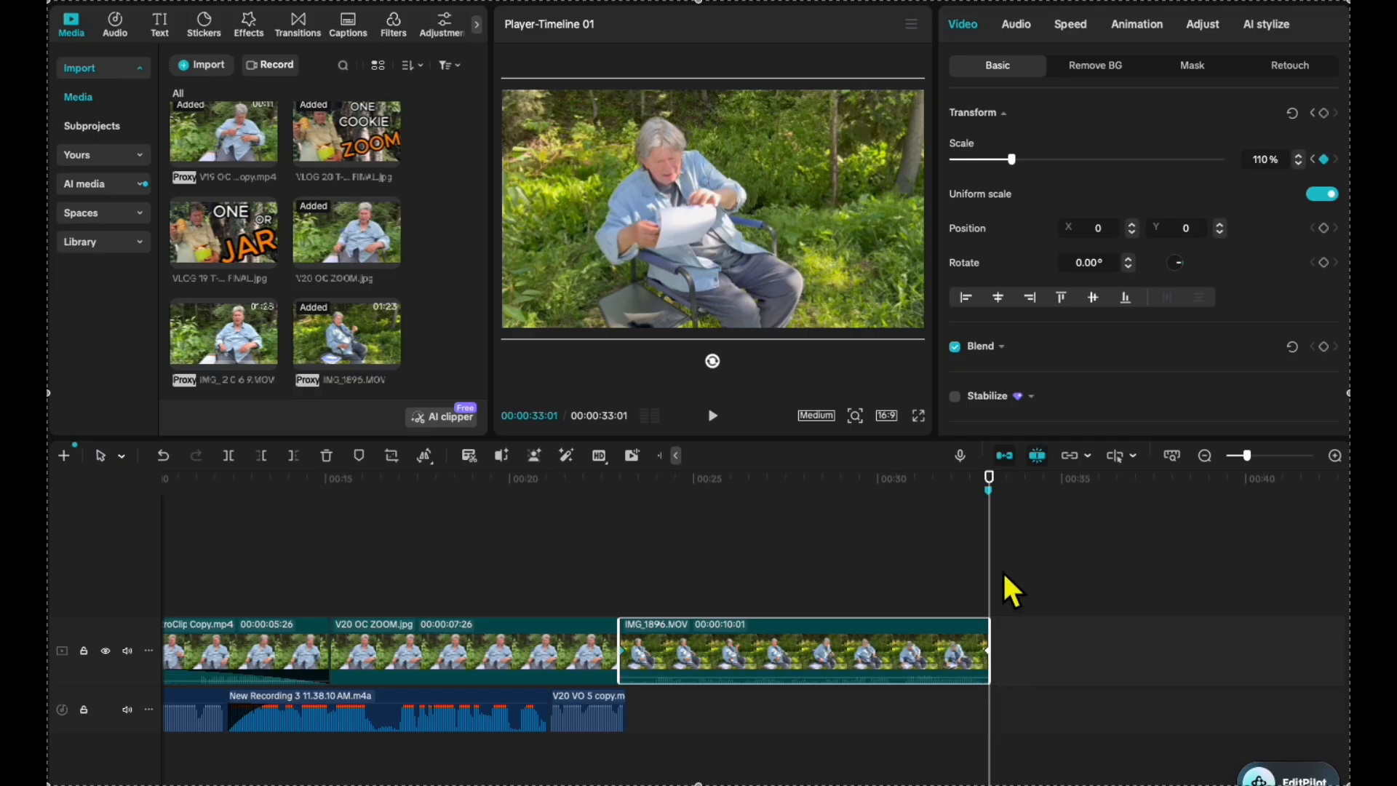
Play back the zoom-in on the IMG_1896.MOV clip from its start at 00:00:23:00.
drag(990, 577, 978, 579)
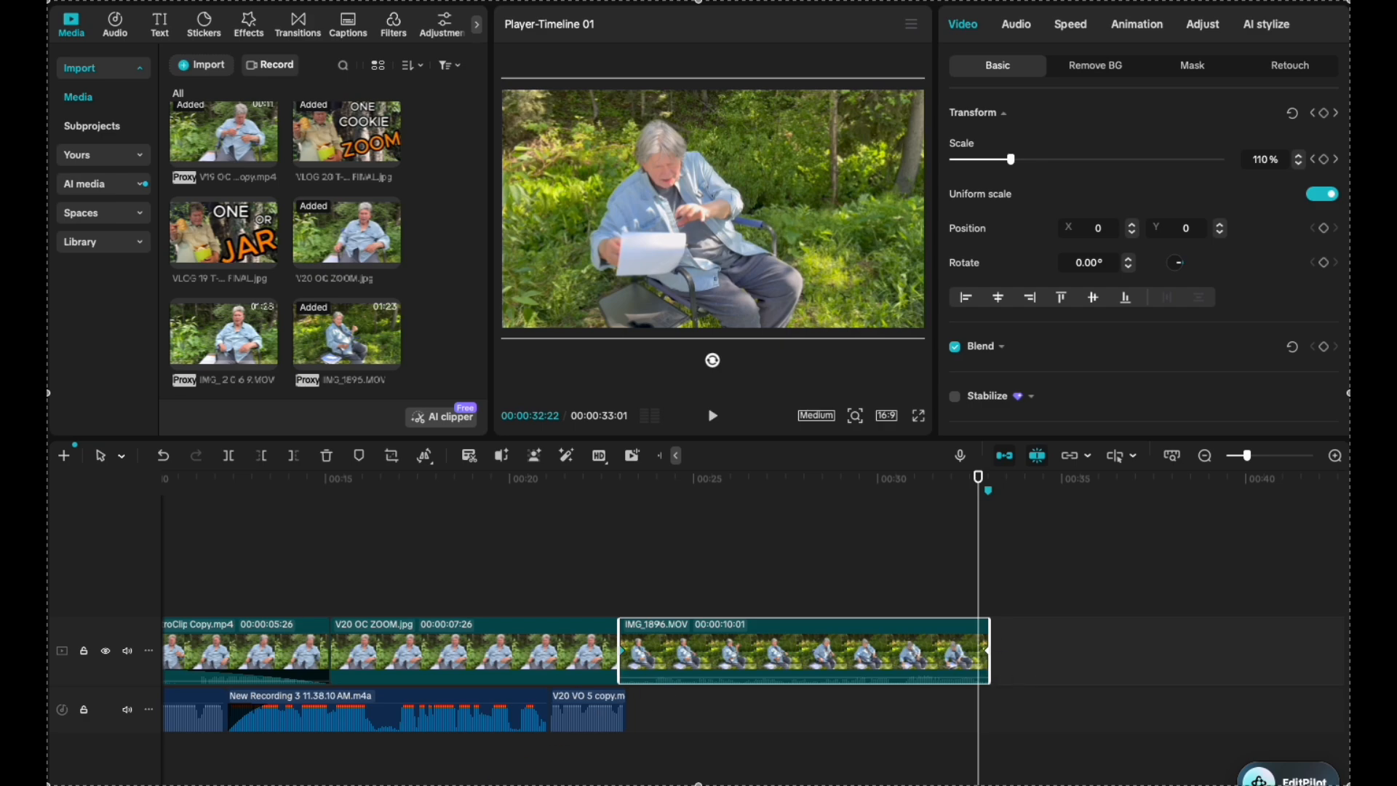
click(620, 764)
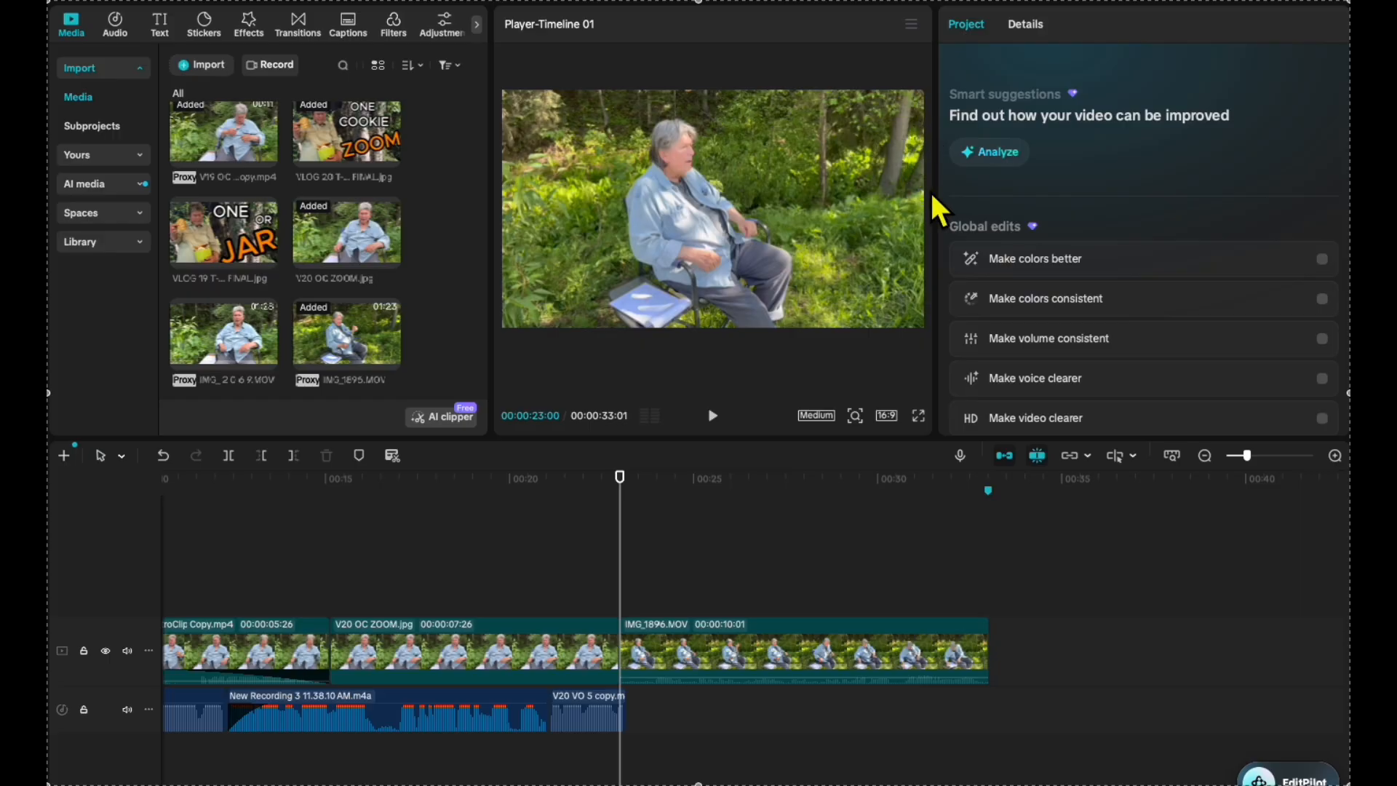
click(716, 416)
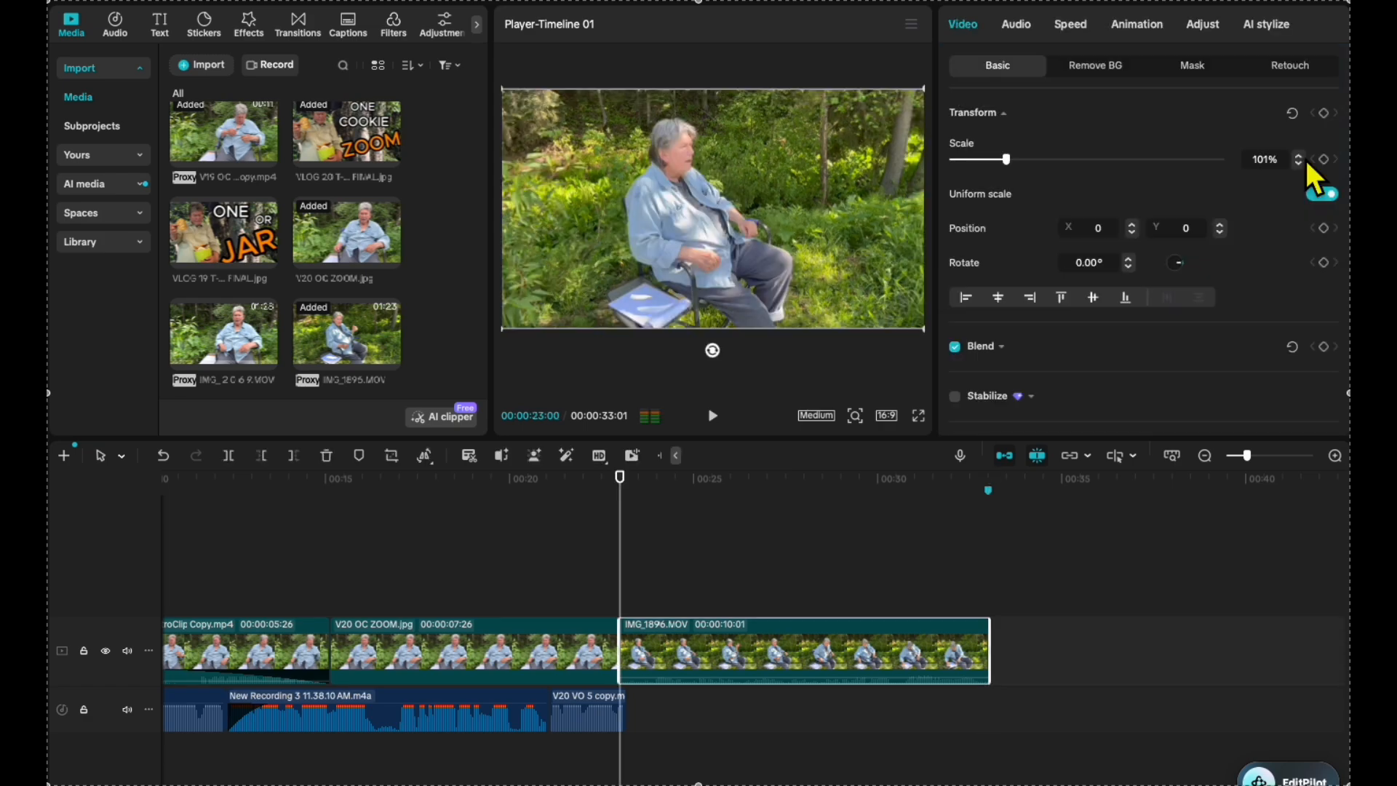
Set the scale of the IMG_1896.MOV clip to 110% with the playhead at its start, 00:00:23:00.
click(1301, 156)
click(1301, 156)
click(1301, 156)
click(1301, 157)
click(1299, 156)
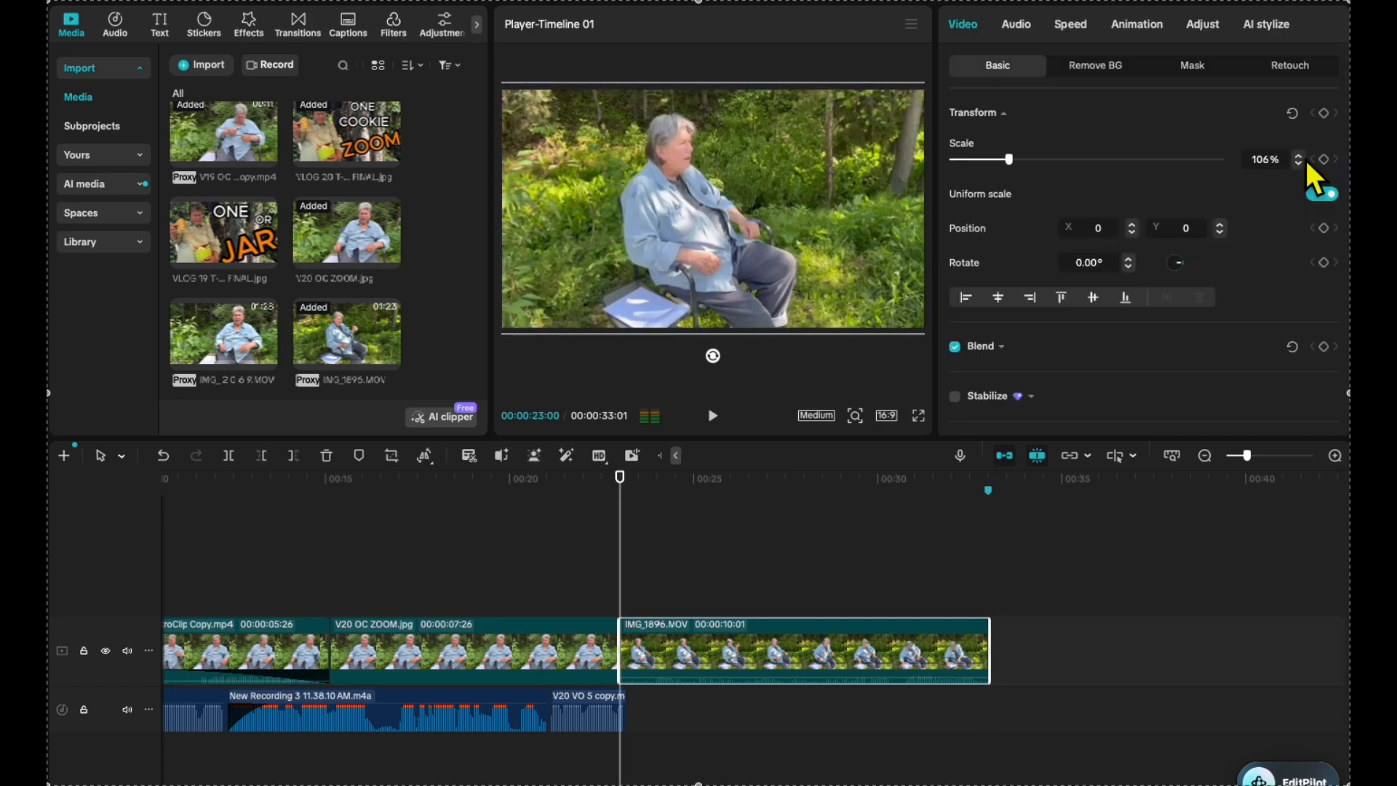
click(1302, 158)
click(1302, 158)
click(1302, 158)
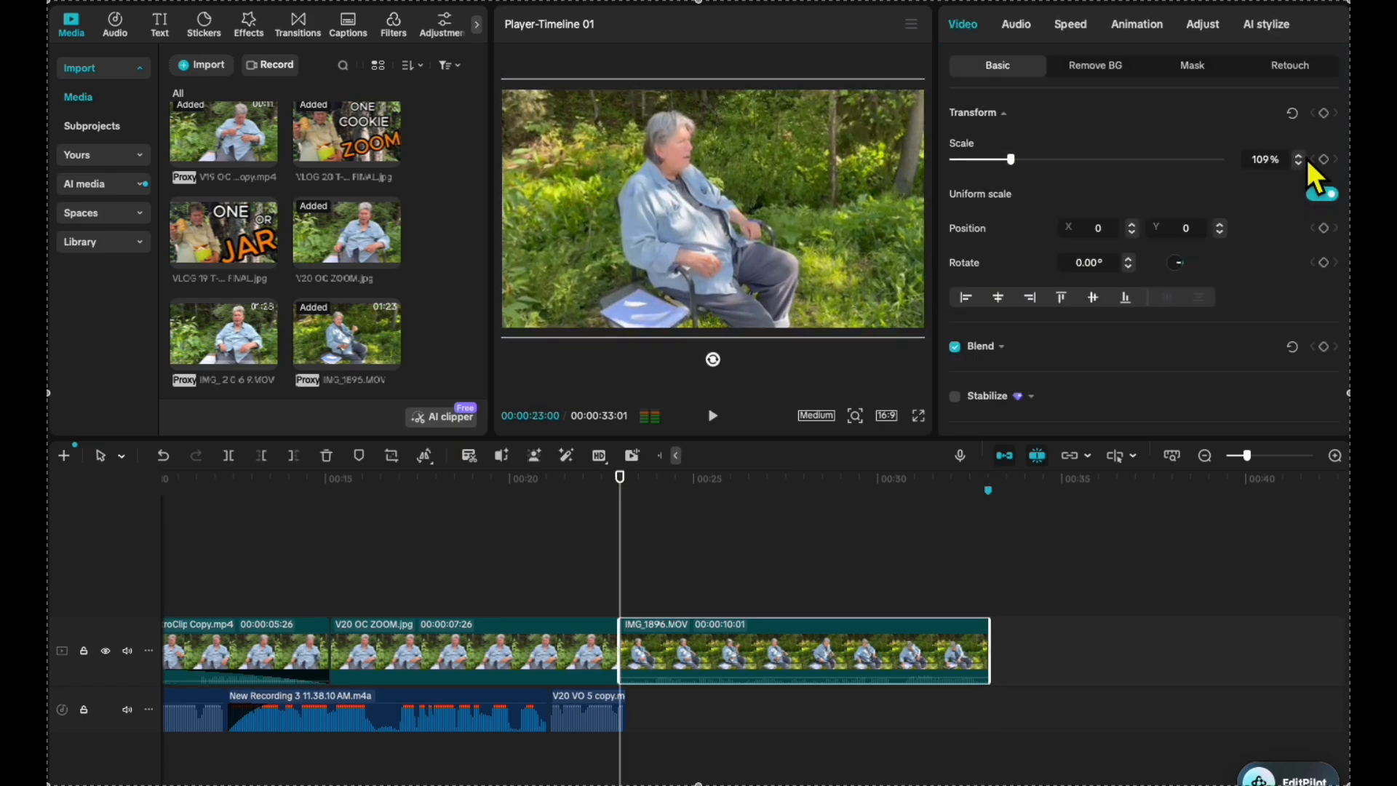
click(1302, 158)
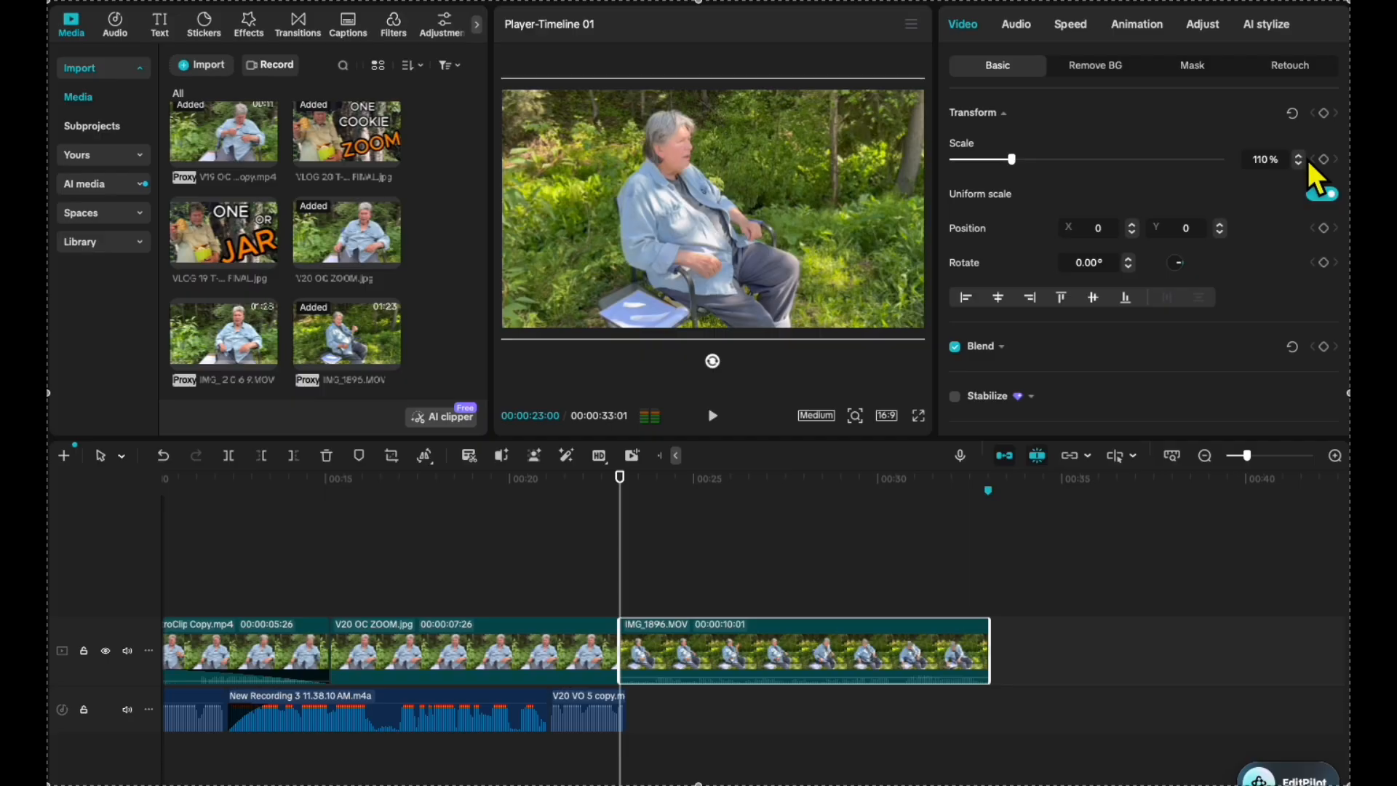